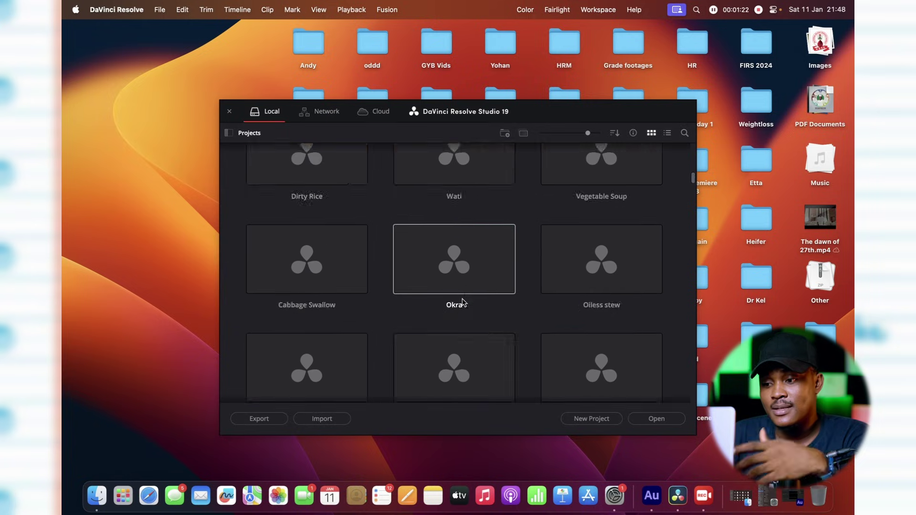
# - Look through the existing projects in the local project library
pyautogui.scroll(-20, 462, 300)
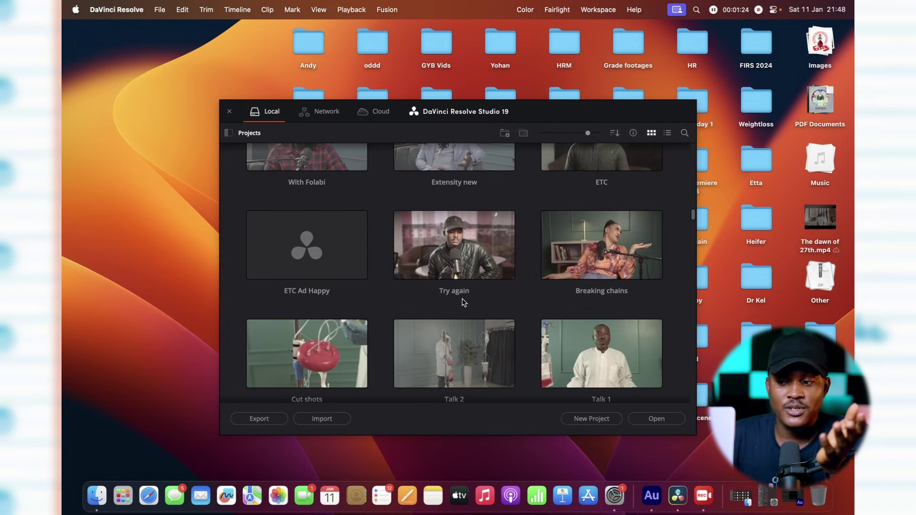
pyautogui.scroll(20, 462, 299)
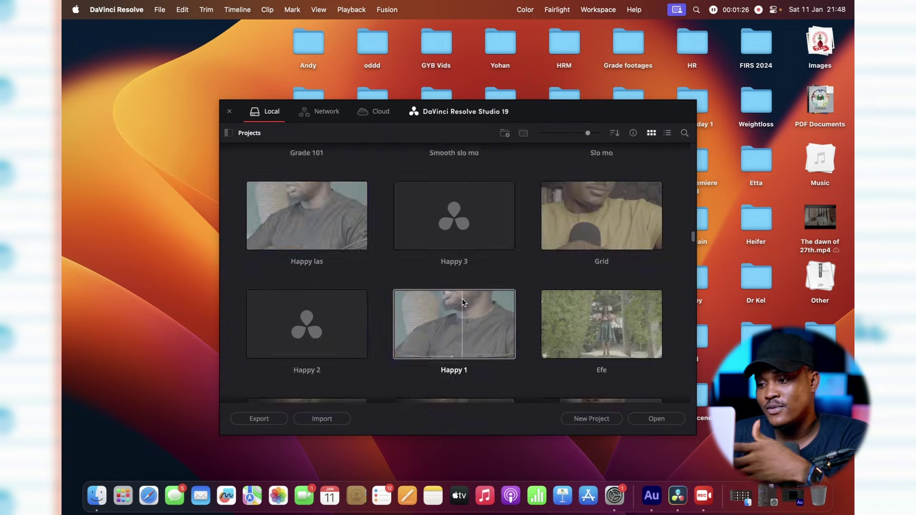
pyautogui.scroll(15, 462, 299)
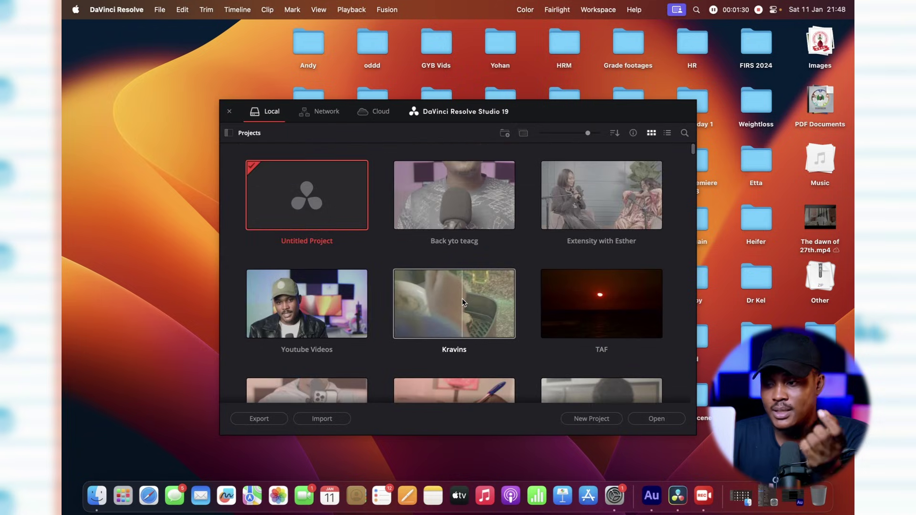
pyautogui.scroll(-5, 462, 299)
pyautogui.scroll(5, 462, 298)
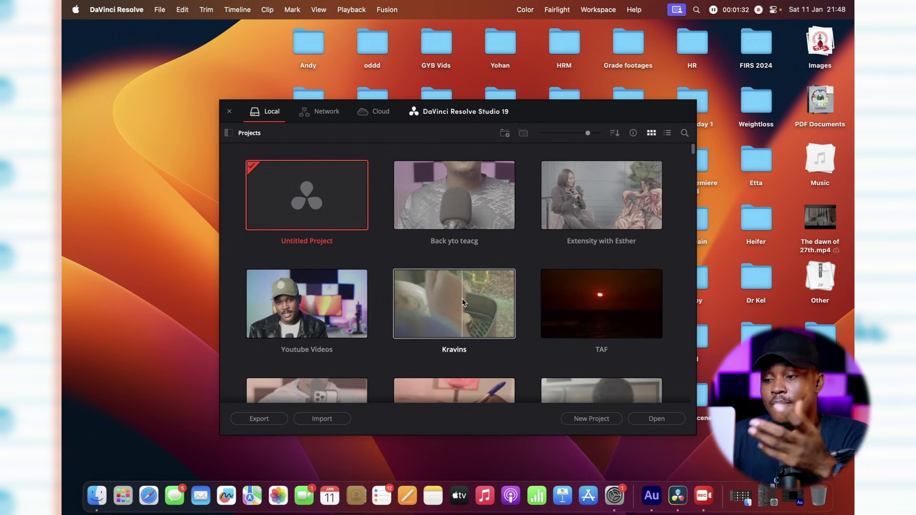
pyautogui.scroll(-20, 462, 299)
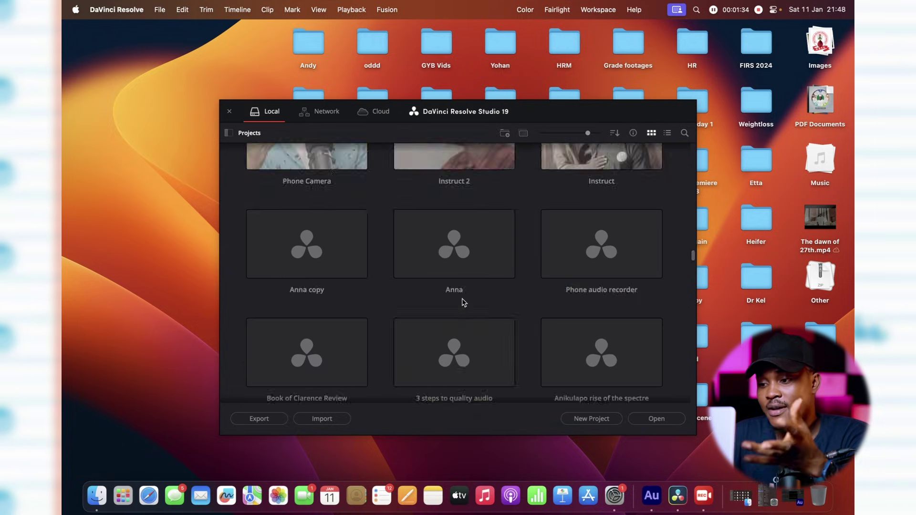
pyautogui.scroll(-20, 462, 299)
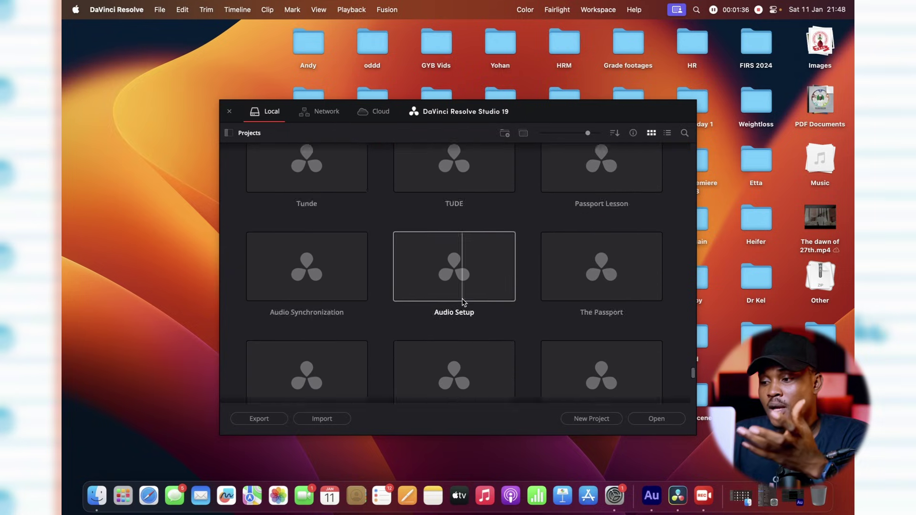
pyautogui.scroll(20, 462, 299)
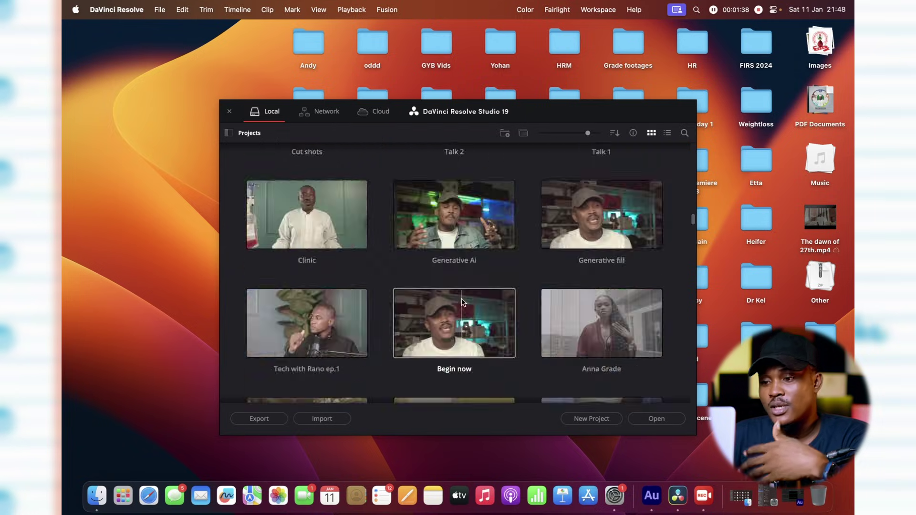
pyautogui.scroll(5, 462, 301)
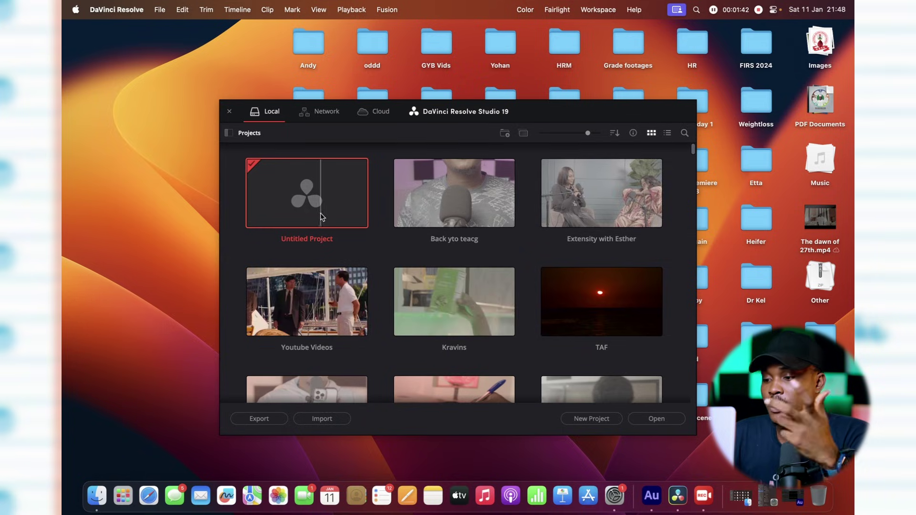
# - Create a new project named "DAvinci 101"
pyautogui.click(590, 419)
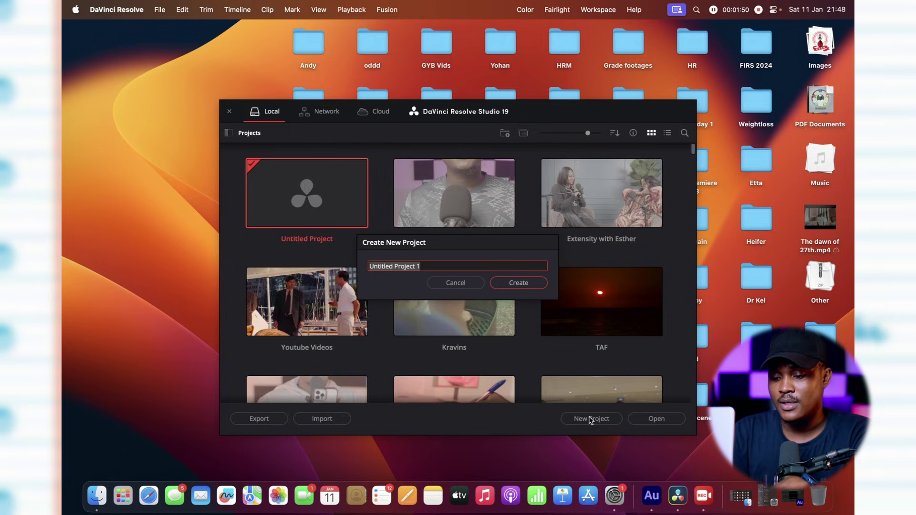
pyautogui.write('DAv')
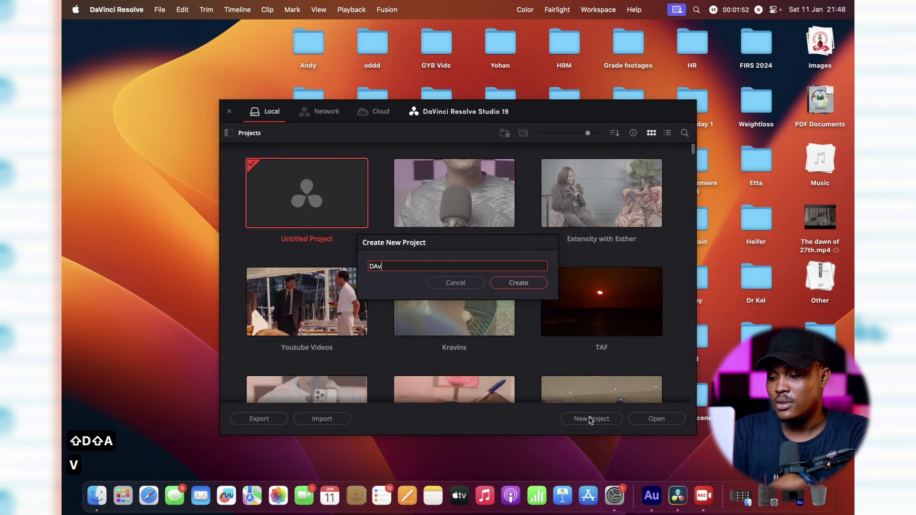
pyautogui.write('inci 101')
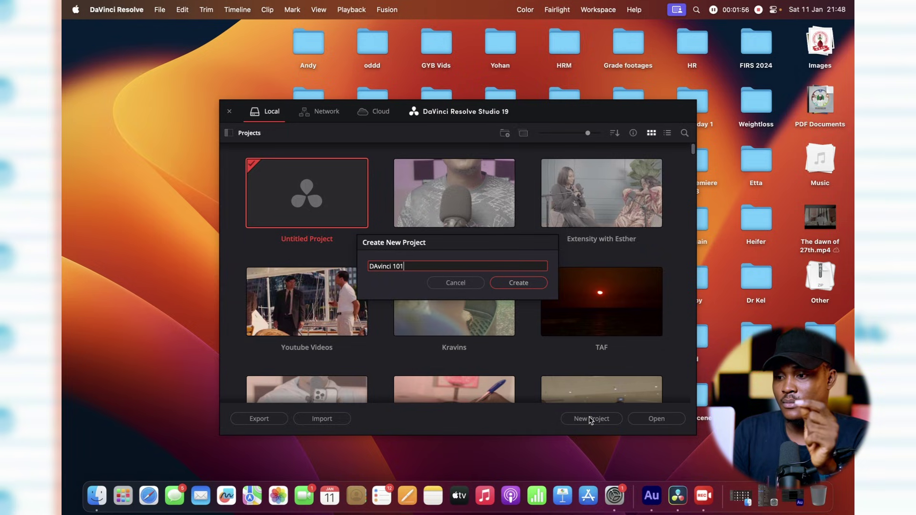
pyautogui.press('Return')
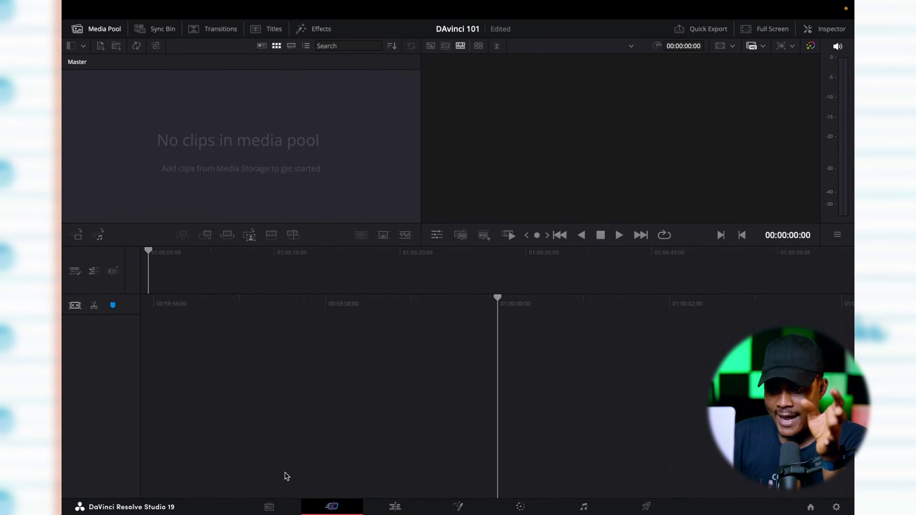
# - Go to the Media page and view the contents of the Movies folder and the Macintosh HD drive
pyautogui.click(269, 507)
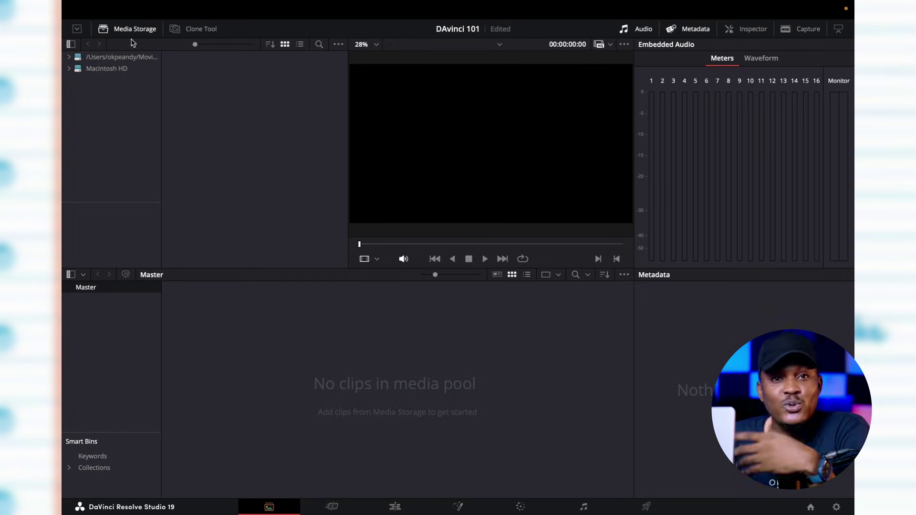
pyautogui.moveTo(69, 9)
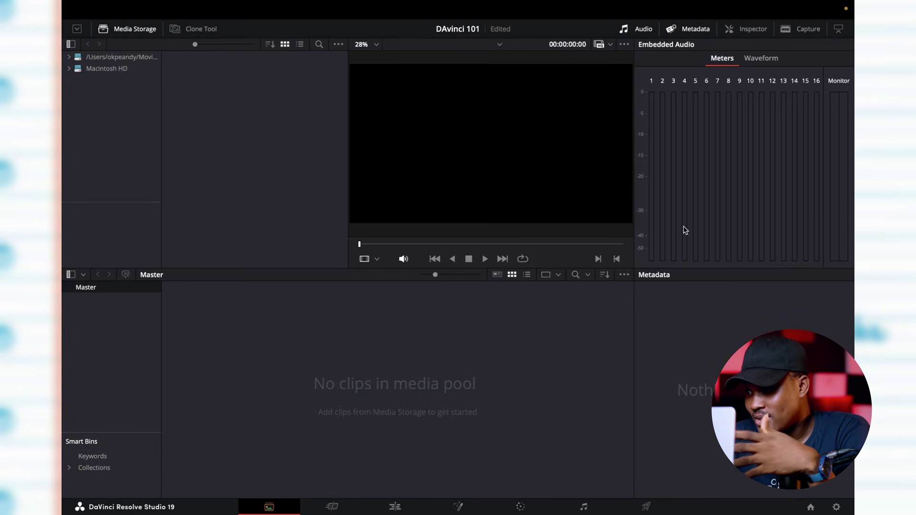
pyautogui.moveTo(248, 10)
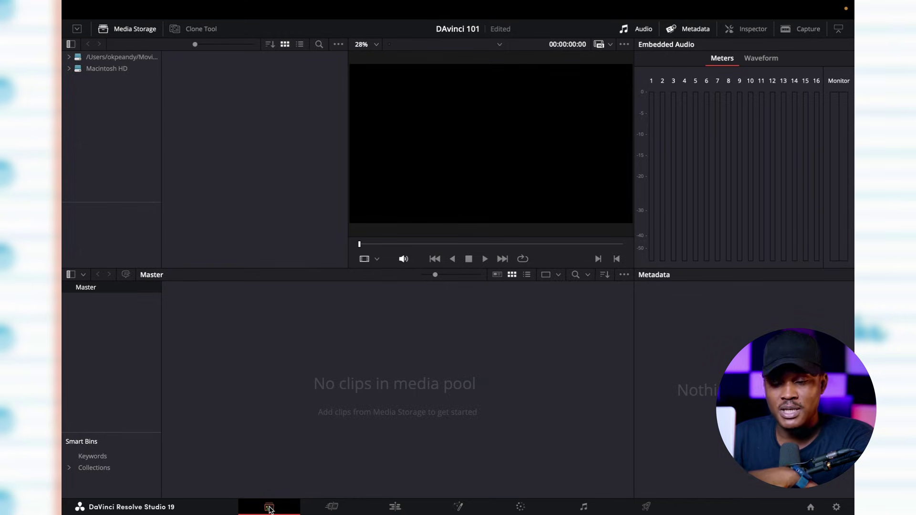
pyautogui.click(108, 68)
pyautogui.click(128, 58)
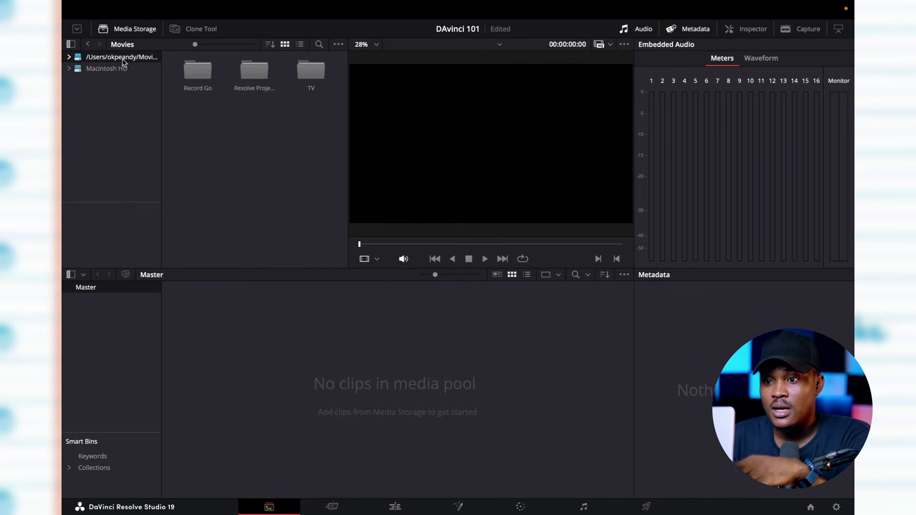
pyautogui.click(108, 69)
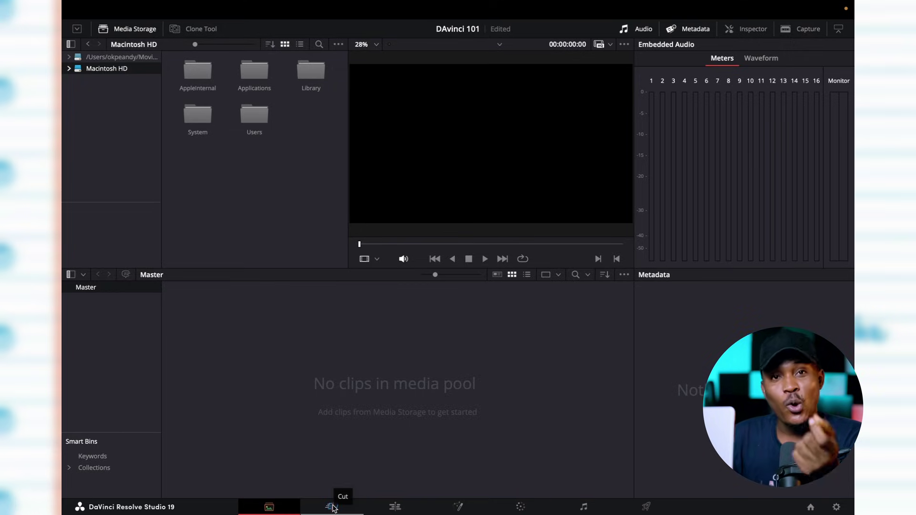
# - View the Cut page, then browse the Toolbox transitions, titles, generators and effects on the Edit page
pyautogui.click(331, 507)
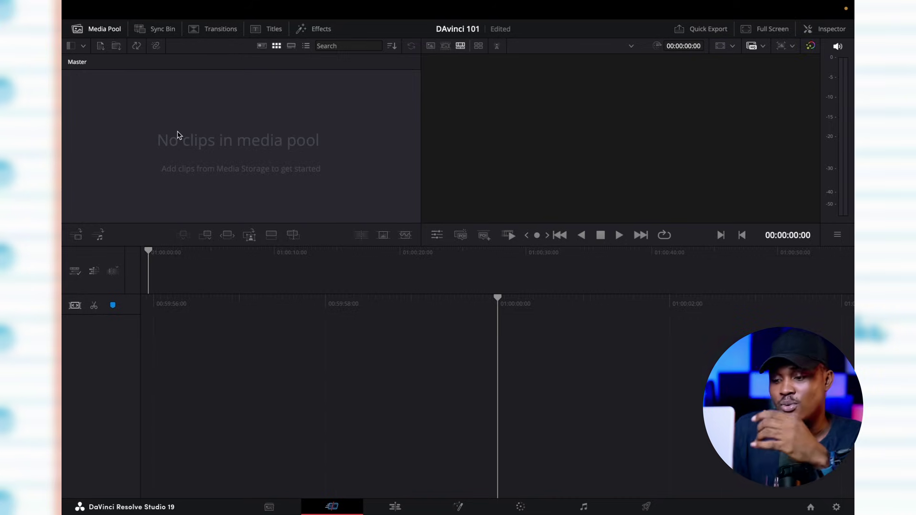
pyautogui.click(394, 509)
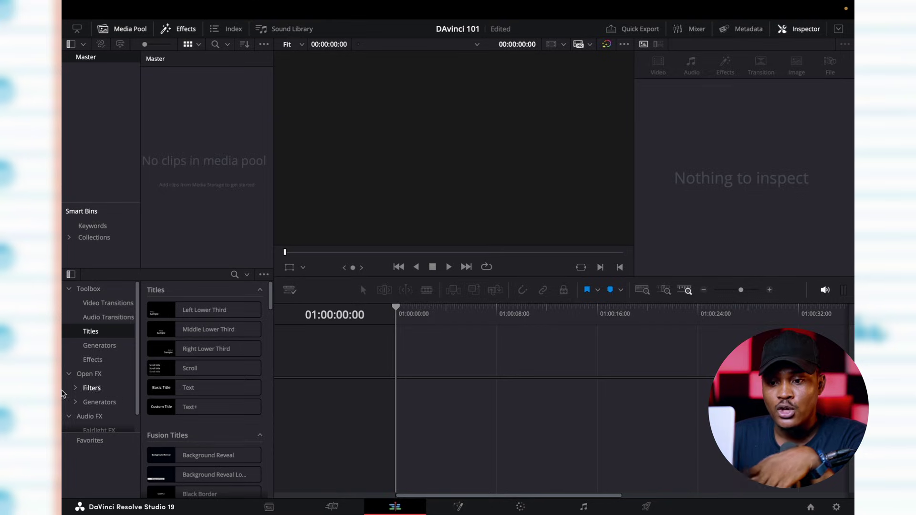
pyautogui.click(92, 304)
pyautogui.click(70, 290)
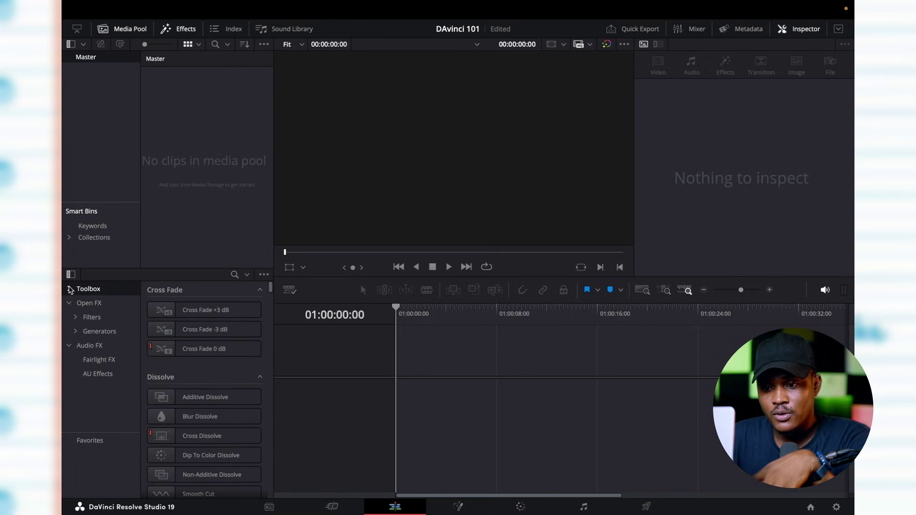
pyautogui.click(70, 289)
pyautogui.click(104, 305)
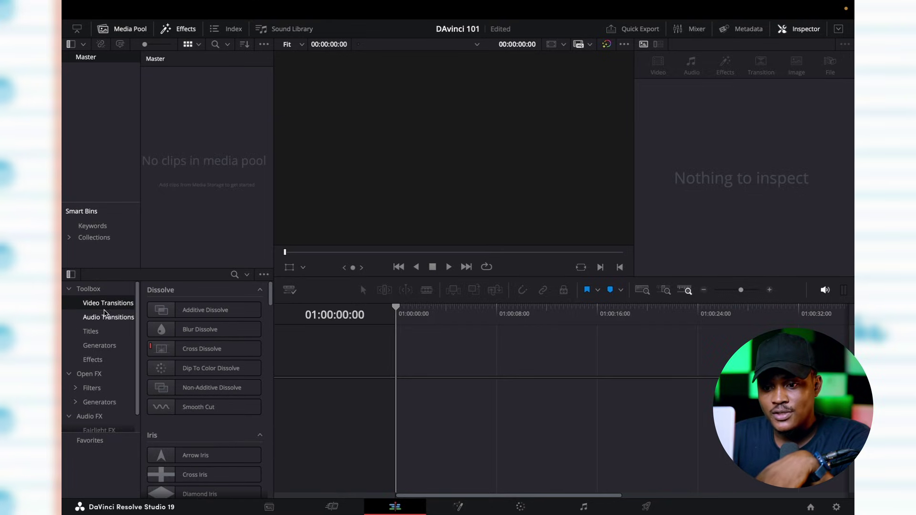
pyautogui.click(104, 318)
pyautogui.click(91, 333)
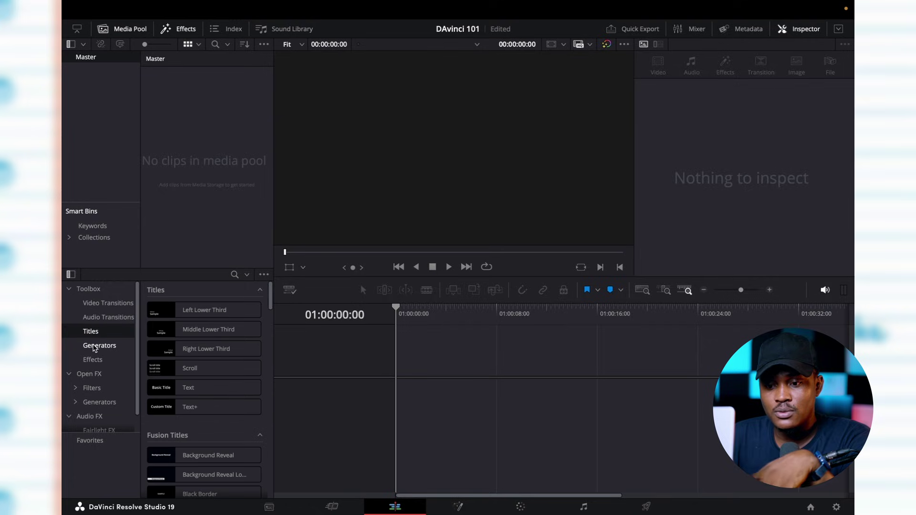
pyautogui.click(94, 347)
pyautogui.click(93, 360)
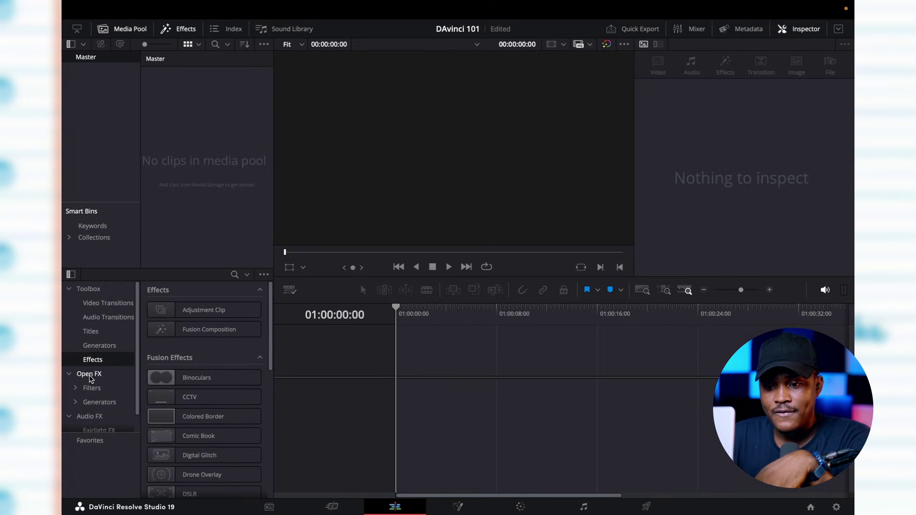
# - Examine the Open FX filters and generators and the Audio FX in the effects library
pyautogui.click(86, 376)
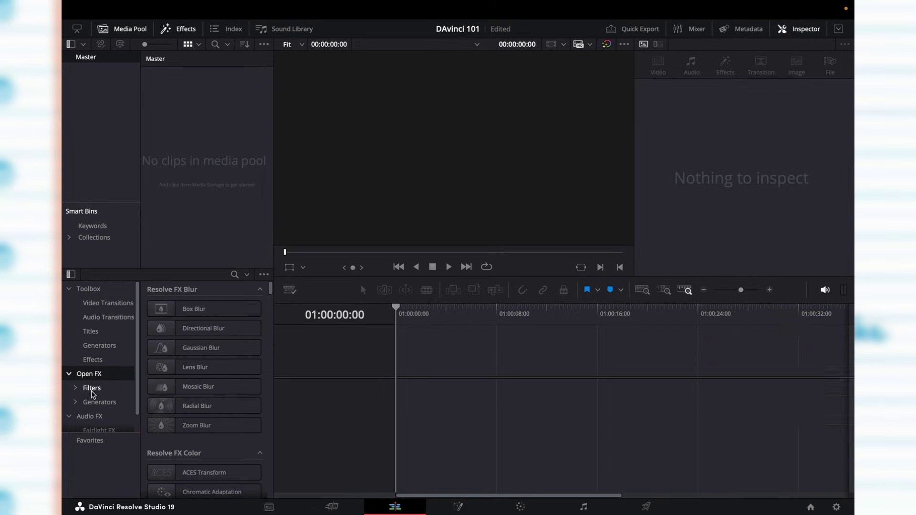
pyautogui.click(76, 389)
pyautogui.click(90, 391)
pyautogui.scroll(-3, 126, 351)
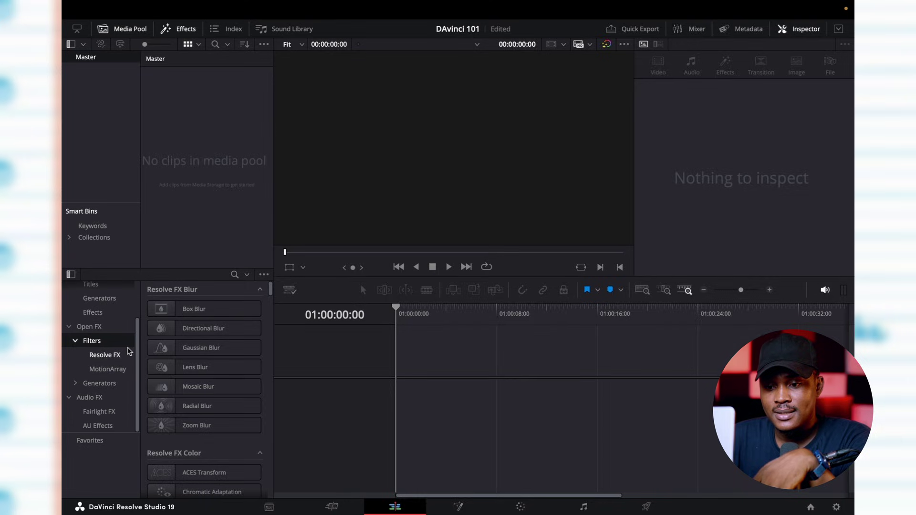
pyautogui.click(100, 385)
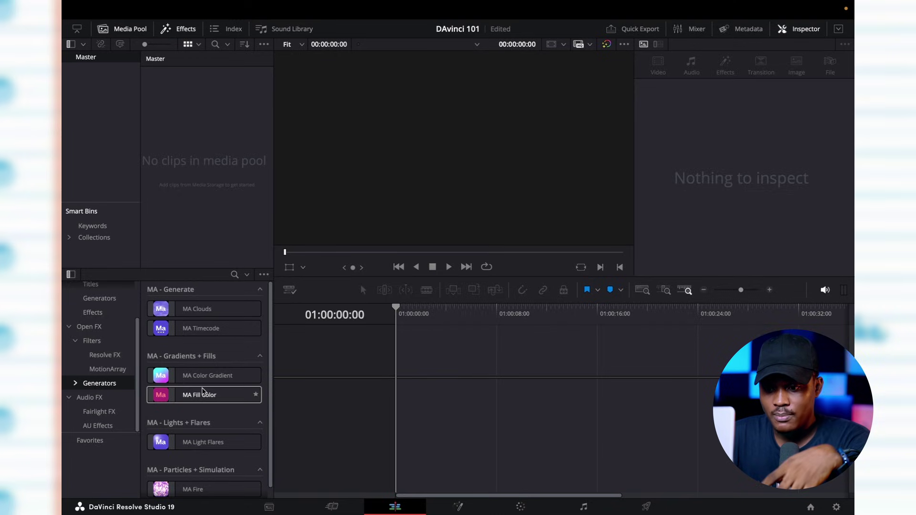
pyautogui.click(88, 400)
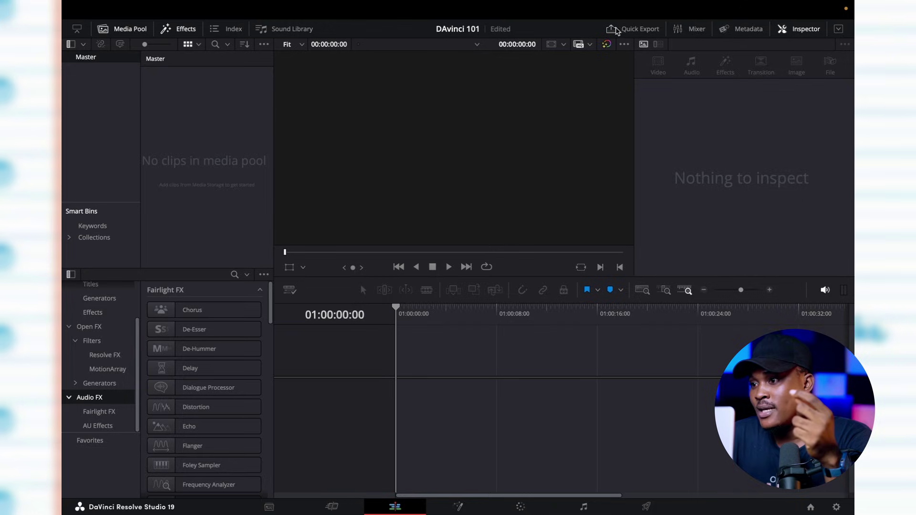
# - Look at the Quick Export presets and leave without exporting
pyautogui.click(639, 29)
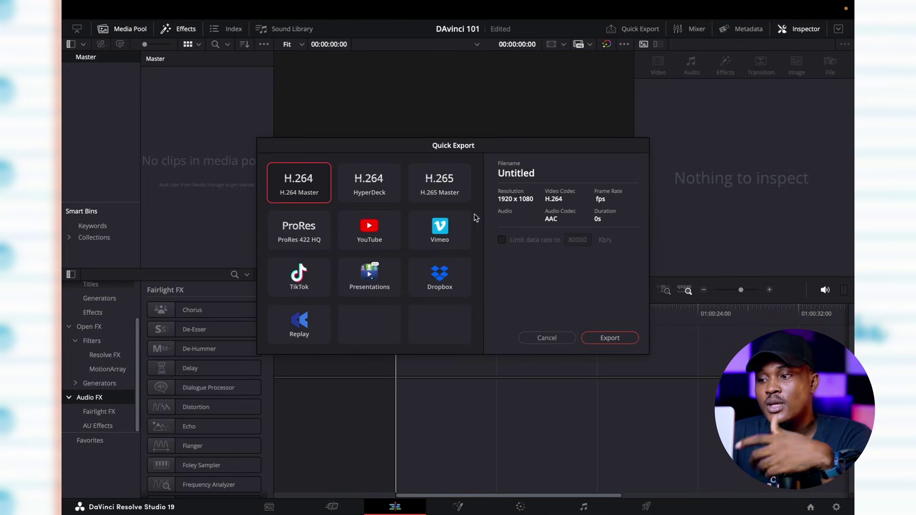
pyautogui.click(547, 338)
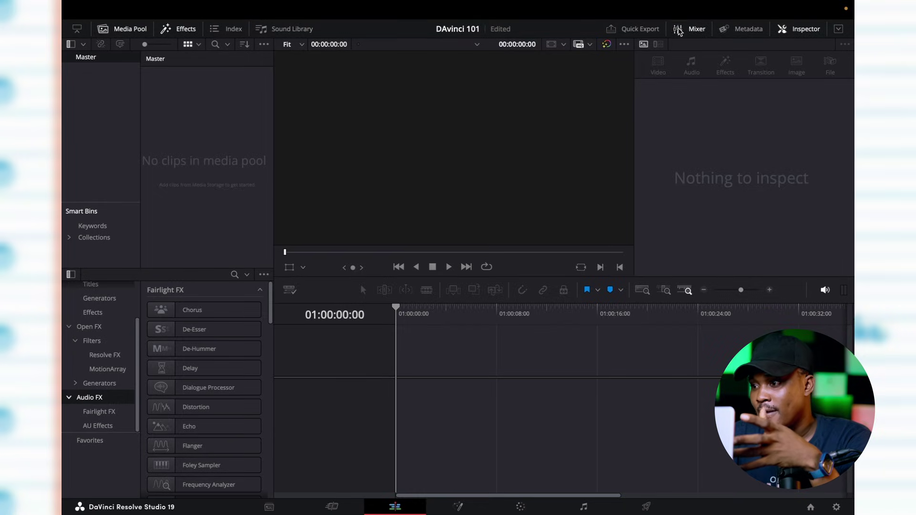
# - Show the Metadata view, return to the Inspector, and toggle the Inspector off and on
pyautogui.click(742, 31)
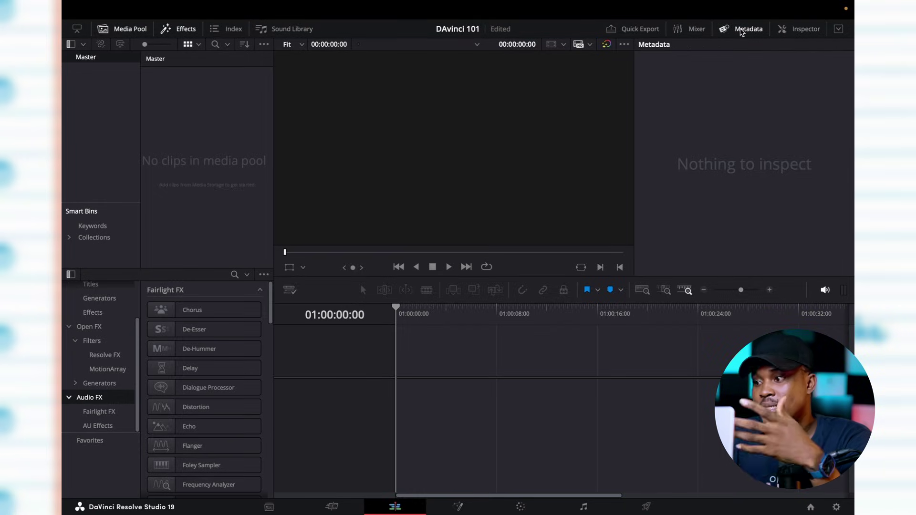
pyautogui.click(802, 31)
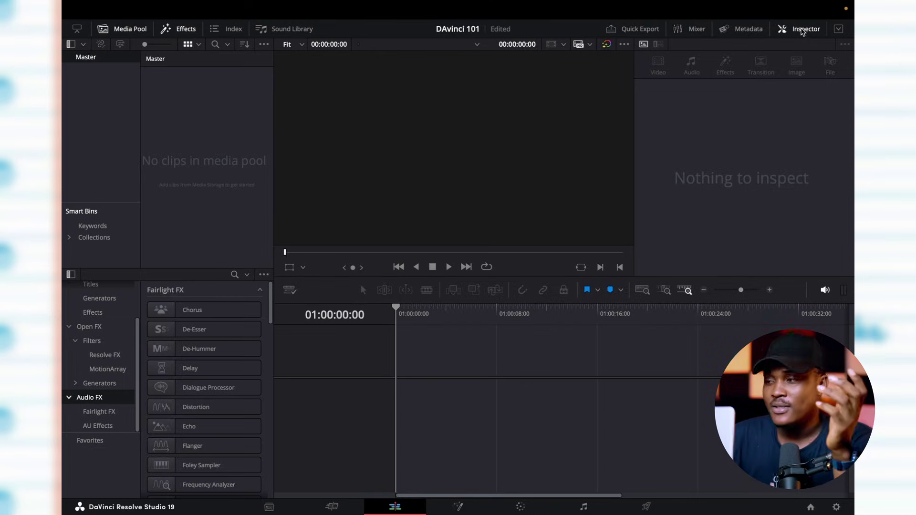
pyautogui.click(801, 31)
pyautogui.click(800, 30)
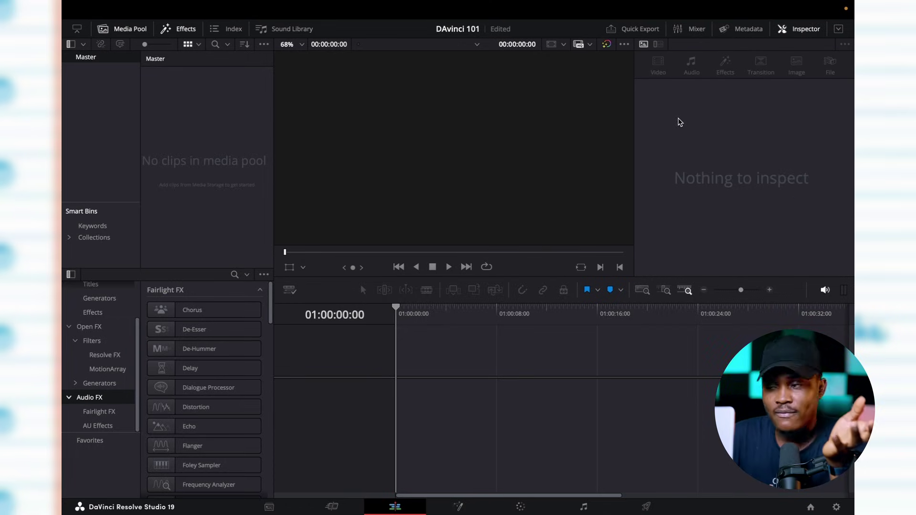
pyautogui.click(786, 29)
pyautogui.click(791, 29)
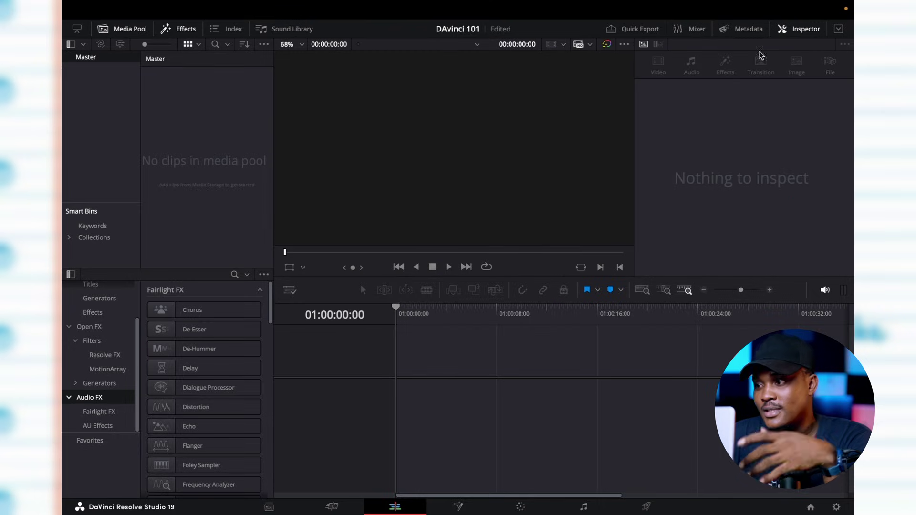